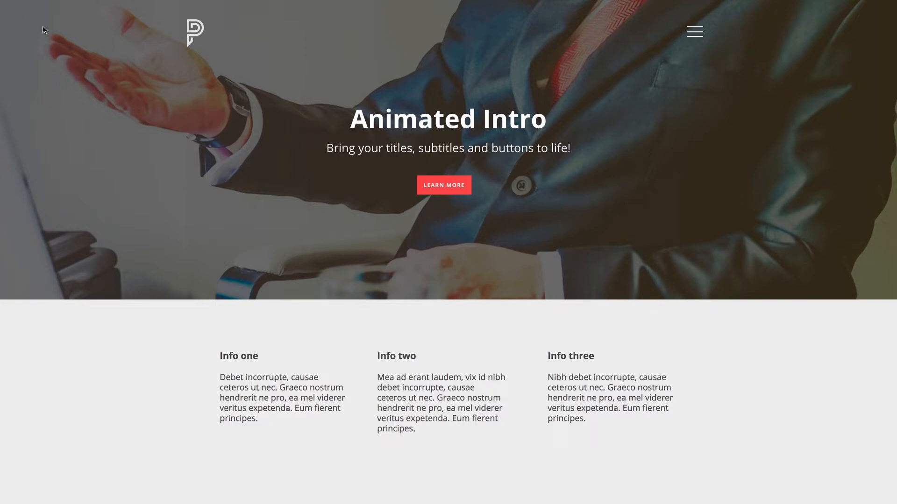
Step: Reload the Animated Intro demo page to watch its title, subtitle and button animation
{"action": "key", "text": "super+r"}
{"action": "scroll", "coordinate": [364, 259], "scroll_direction": "down", "scroll_amount": 1}
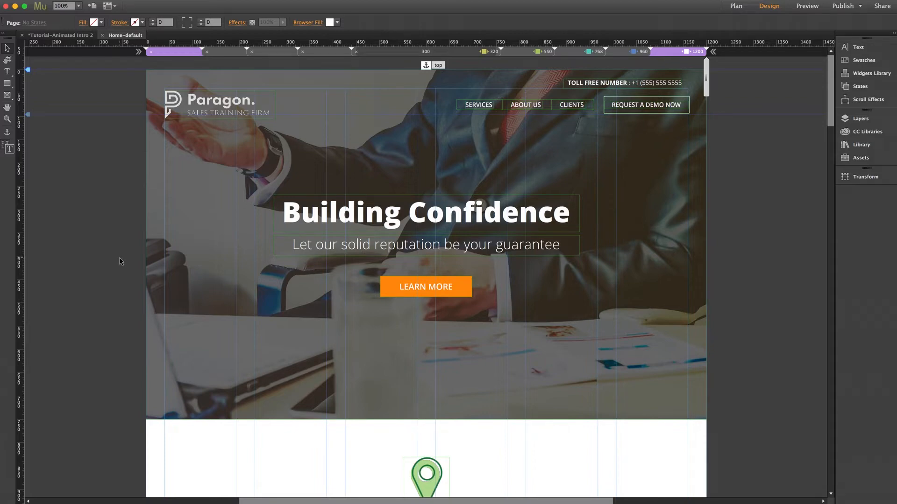
Step: Duplicate the Home-default page in the site plan and open the copy for editing
{"action": "left_click", "coordinate": [737, 5]}
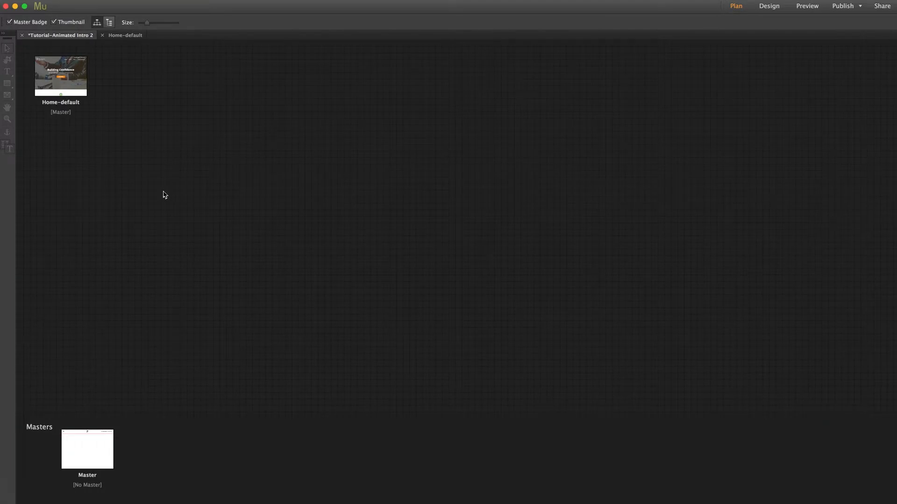
{"action": "right_click", "coordinate": [56, 73]}
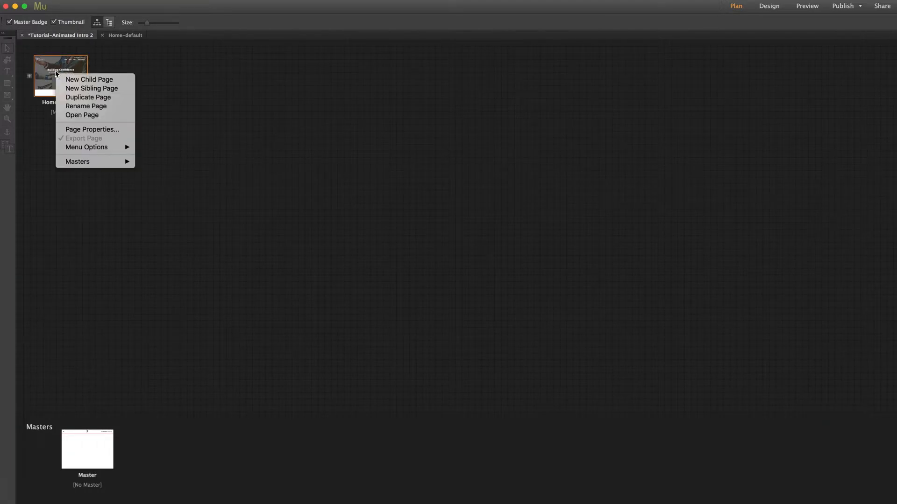
{"action": "left_click", "coordinate": [158, 141]}
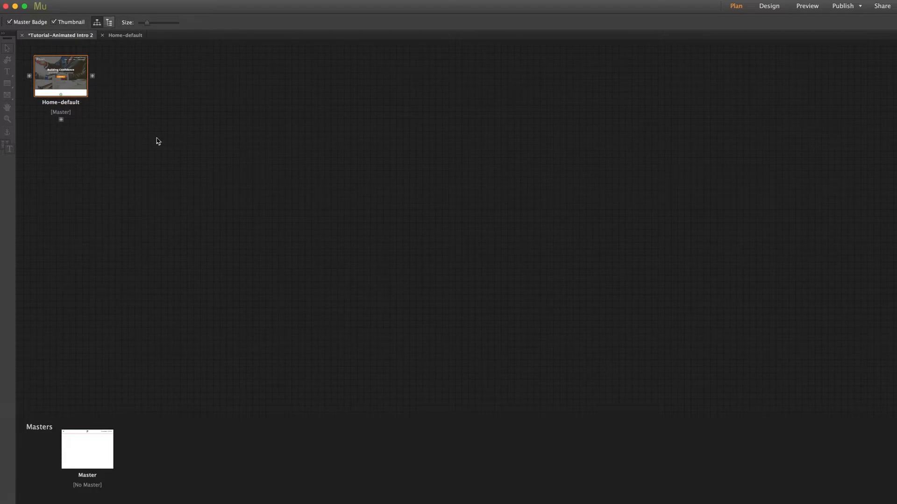
{"action": "left_click", "coordinate": [158, 141]}
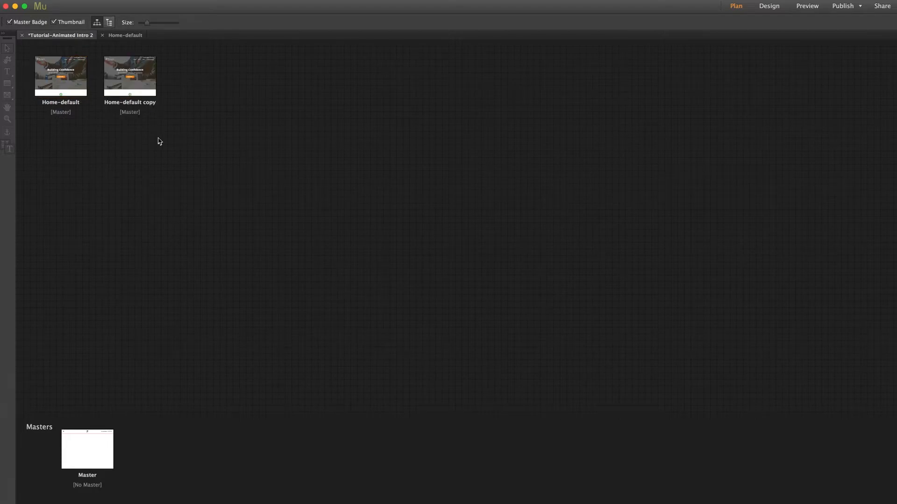
{"action": "double_click", "coordinate": [124, 63]}
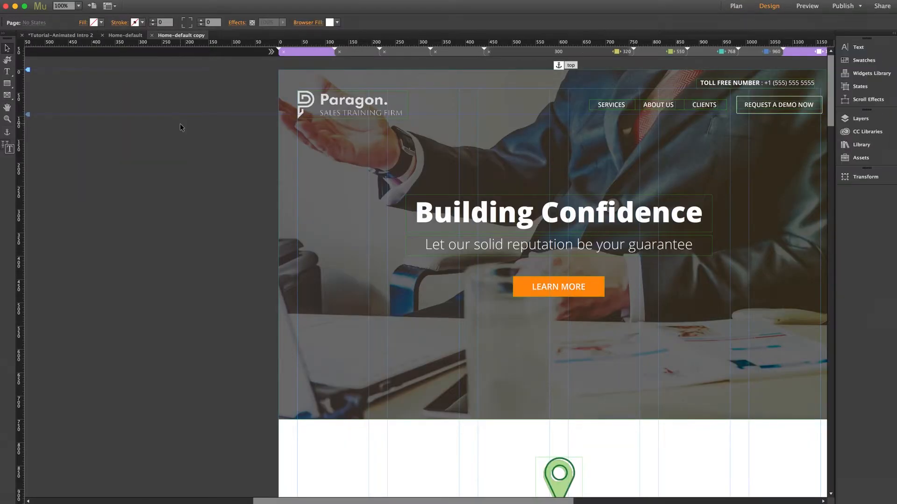
{"action": "scroll", "coordinate": [180, 124], "scroll_direction": "left", "scroll_amount": 2}
{"action": "scroll", "coordinate": [181, 125], "scroll_direction": "right", "scroll_amount": 8}
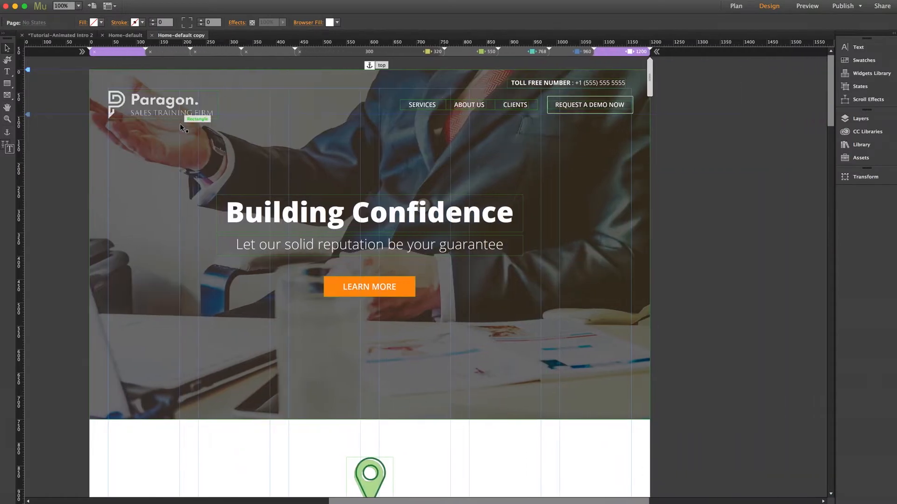
{"action": "scroll", "coordinate": [180, 126], "scroll_direction": "right", "scroll_amount": 2}
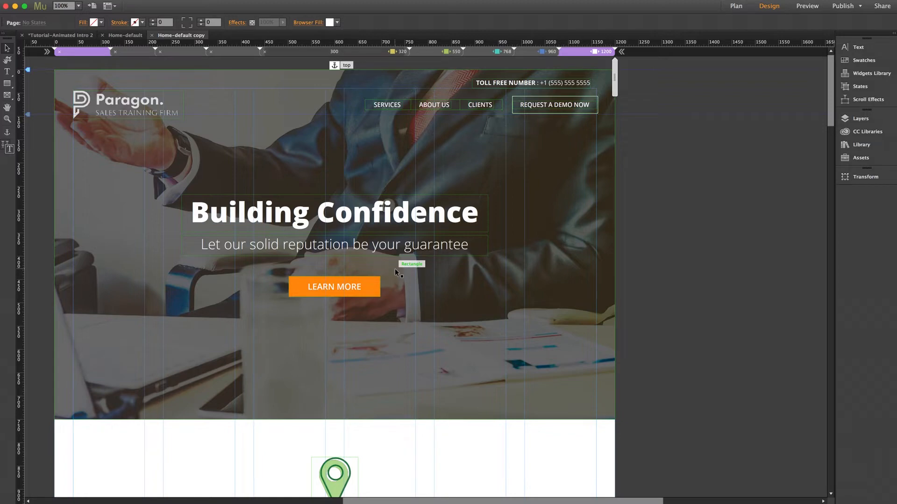
{"action": "scroll", "coordinate": [394, 268], "scroll_direction": "left", "scroll_amount": 2}
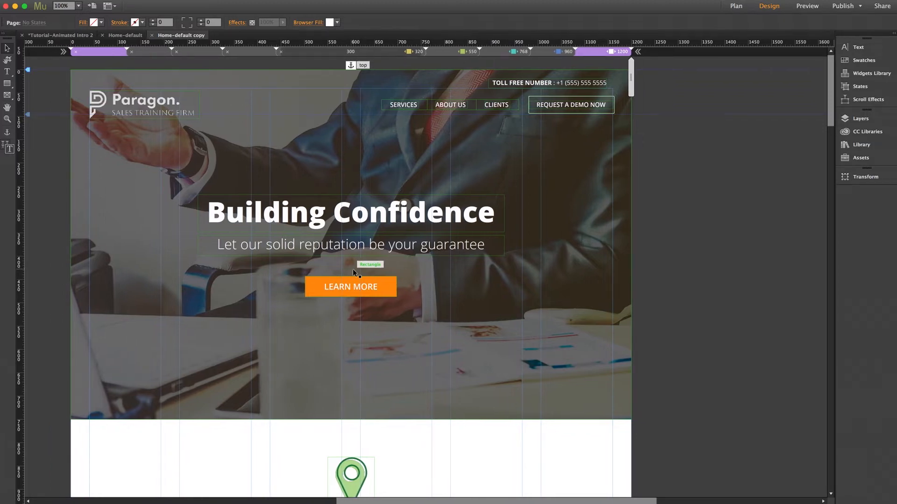
Step: Delete the Building Confidence text group, the LEARN MORE button and the hero background rectangle from the page copy
{"action": "left_click", "coordinate": [321, 221]}
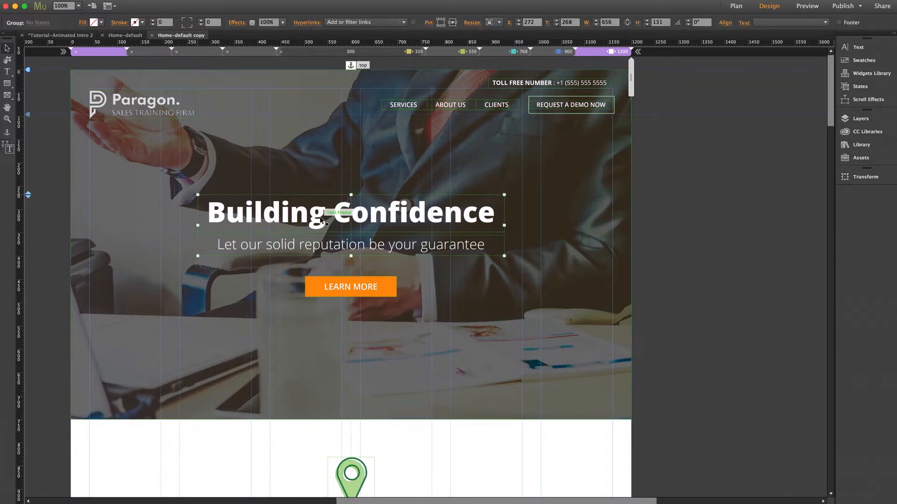
{"action": "key", "text": "Delete"}
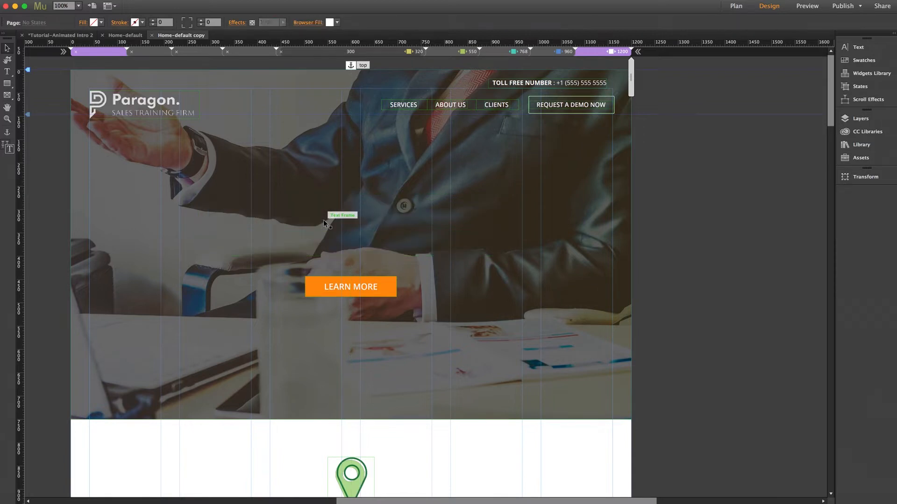
{"action": "left_click", "coordinate": [336, 284]}
{"action": "key", "text": "Delete"}
{"action": "left_click", "coordinate": [315, 227]}
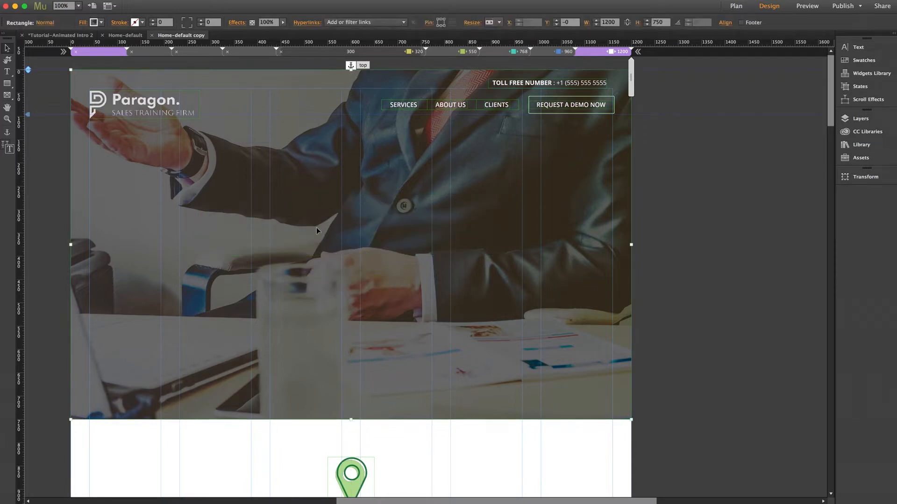
{"action": "key", "text": "Delete"}
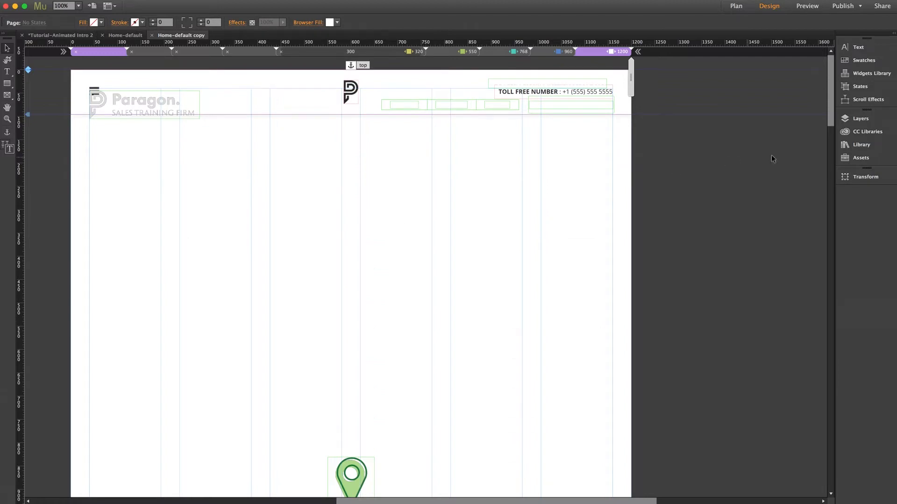
Step: Place the Animated Intro widget from the MT Toolbox library below the page header and move it roughly to the page's horizontal centre
{"action": "left_click", "coordinate": [847, 145]}
{"action": "left_click", "coordinate": [732, 190]}
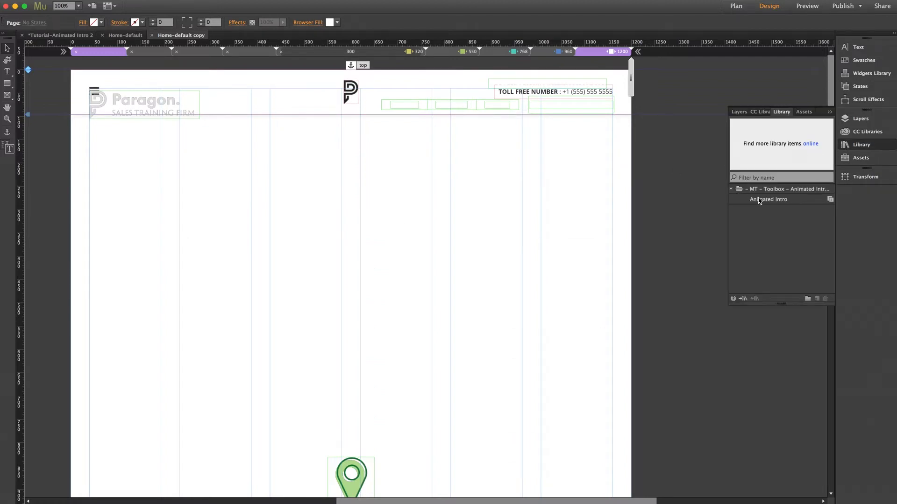
{"action": "left_click_drag", "start_coordinate": [768, 200], "coordinate": [89, 140]}
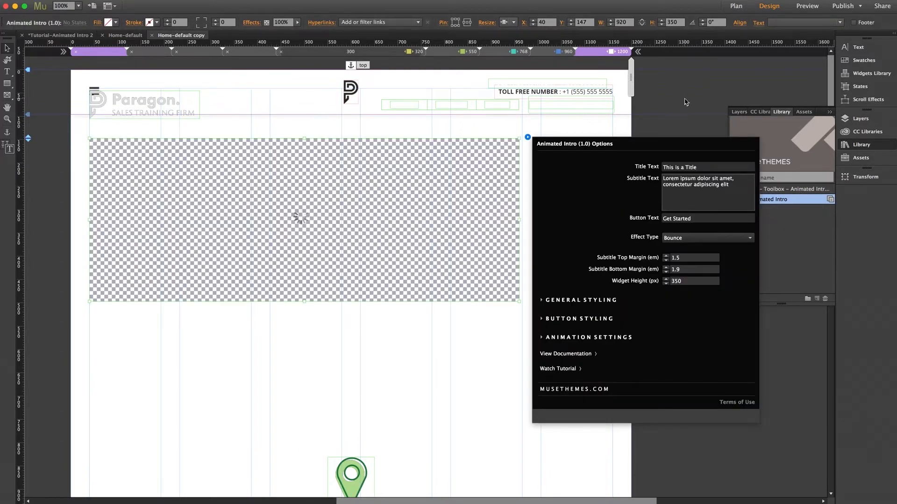
{"action": "key", "text": "Escape"}
{"action": "left_click", "coordinate": [860, 146]}
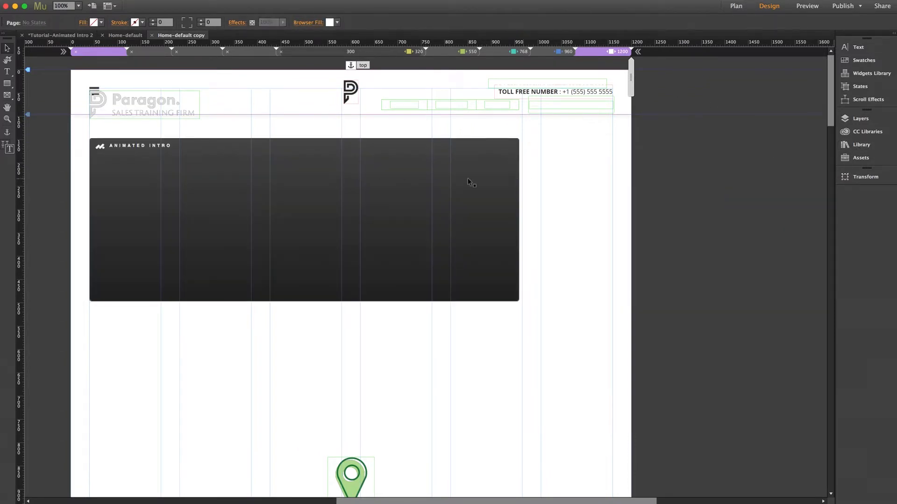
{"action": "left_click_drag", "start_coordinate": [329, 177], "coordinate": [371, 180]}
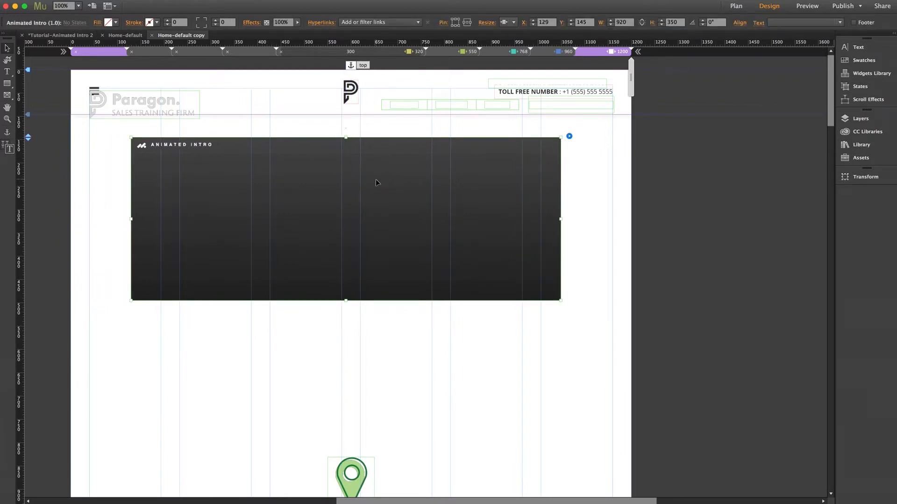
Step: Set the Animated Intro widget's resize option to stretch it to the full browser width
{"action": "scroll", "coordinate": [376, 179], "scroll_direction": "left", "scroll_amount": 3}
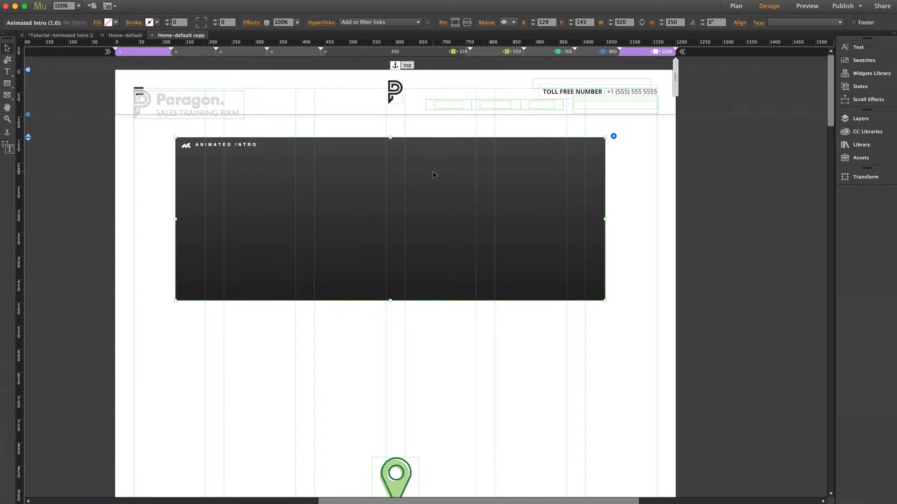
{"action": "left_click", "coordinate": [514, 22]}
{"action": "left_click", "coordinate": [518, 64]}
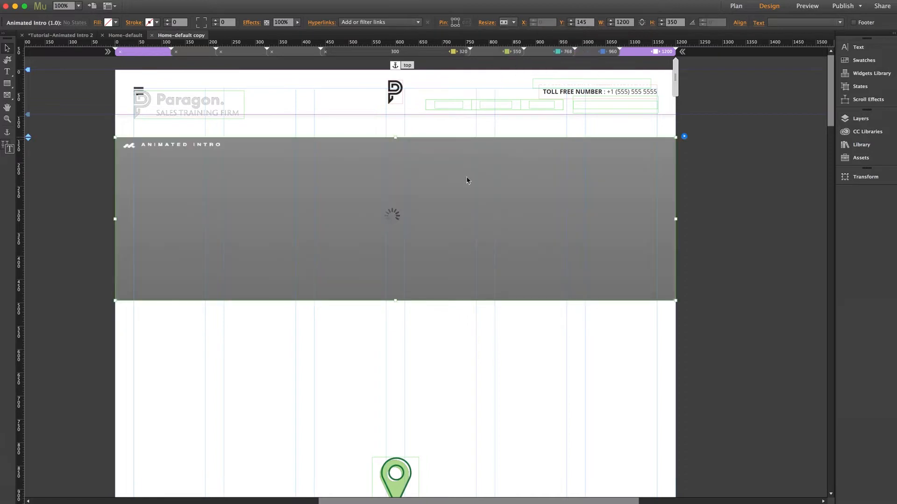
Step: Move the Animated Intro widget to the very top of the page at Y 0 and set its height to 750
{"action": "left_click_drag", "start_coordinate": [440, 197], "coordinate": [435, 135]}
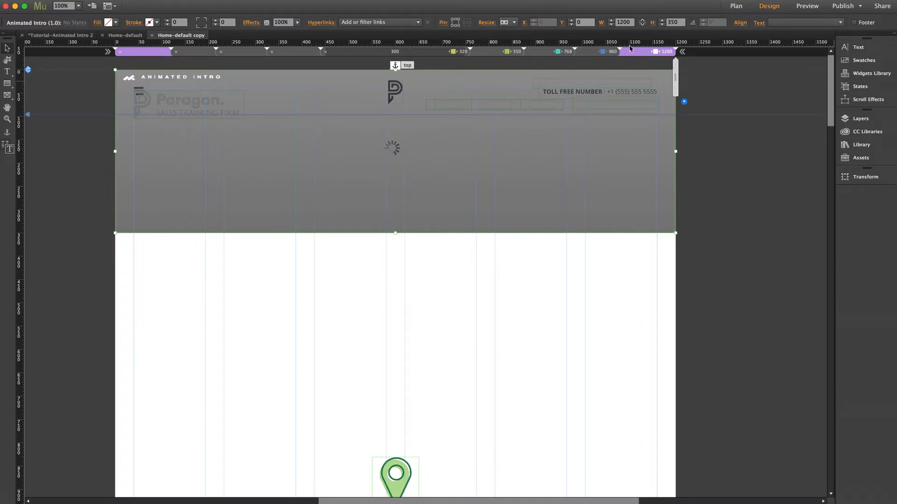
{"action": "left_click", "coordinate": [675, 22]}
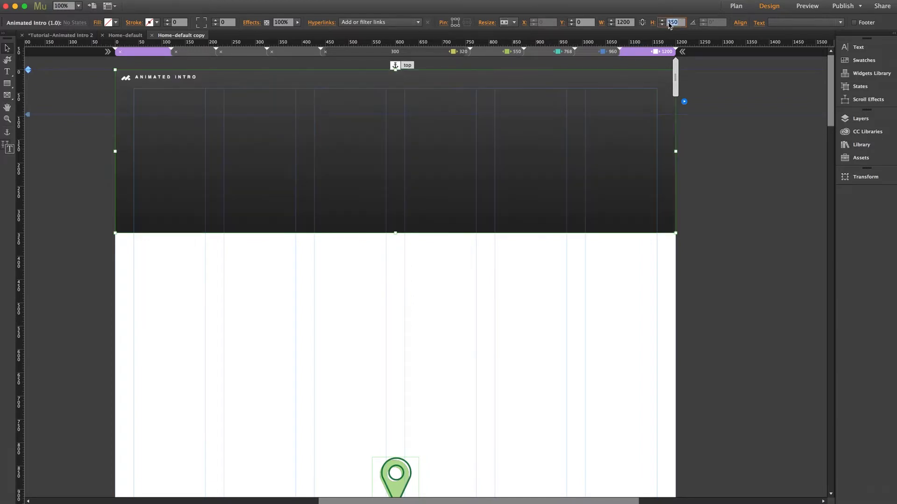
{"action": "type", "text": "750"}
{"action": "key", "text": "Return"}
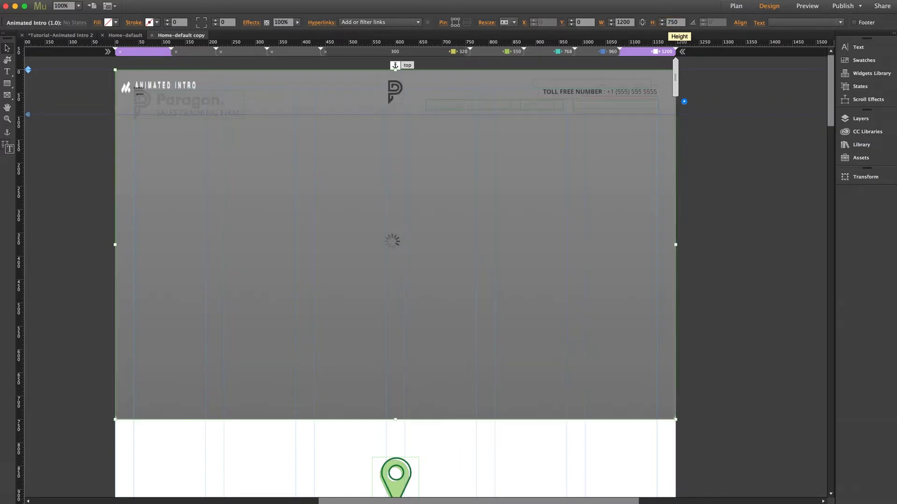
{"action": "left_click", "coordinate": [726, 187]}
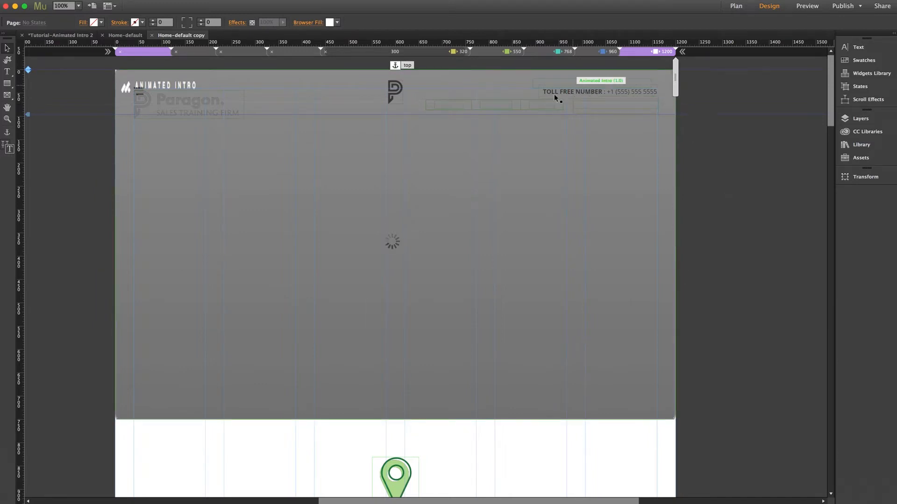
Step: Send the Animated Intro widget to the back, behind the header logo and navigation
{"action": "left_click", "coordinate": [447, 175]}
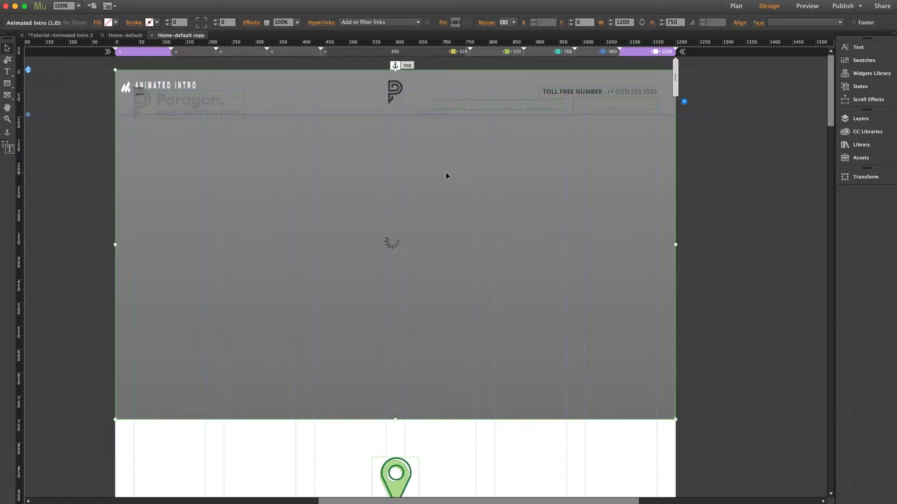
{"action": "right_click", "coordinate": [419, 172]}
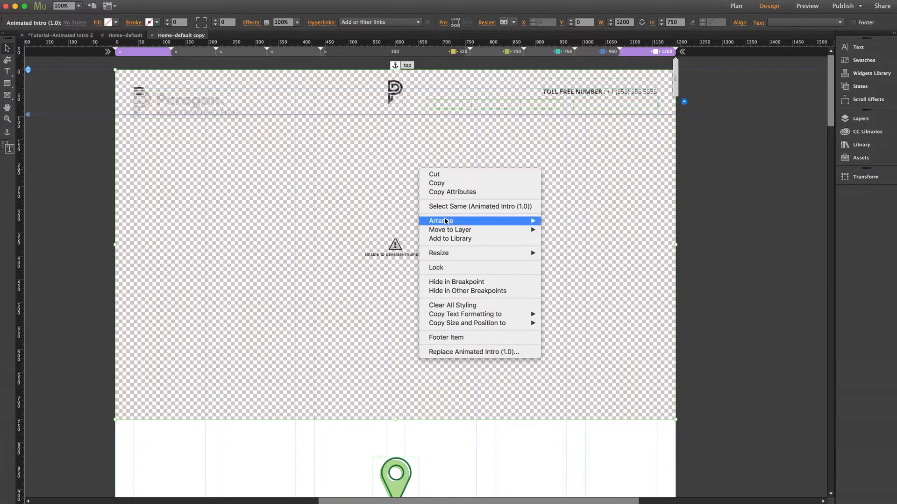
{"action": "mouse_move", "coordinate": [446, 221]}
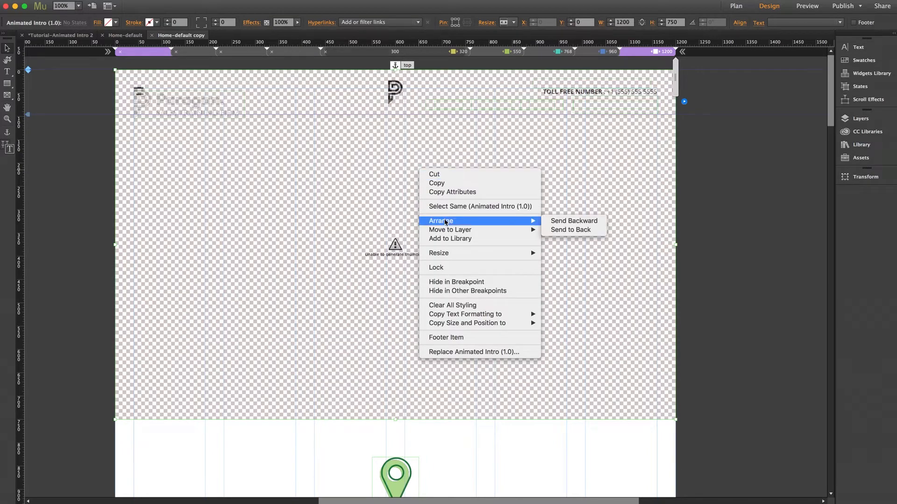
{"action": "left_click", "coordinate": [564, 230]}
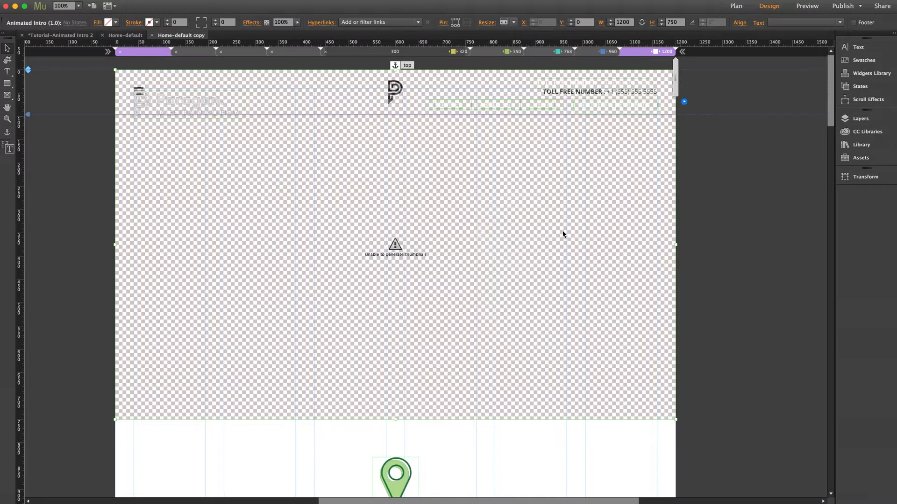
{"action": "left_click", "coordinate": [730, 205]}
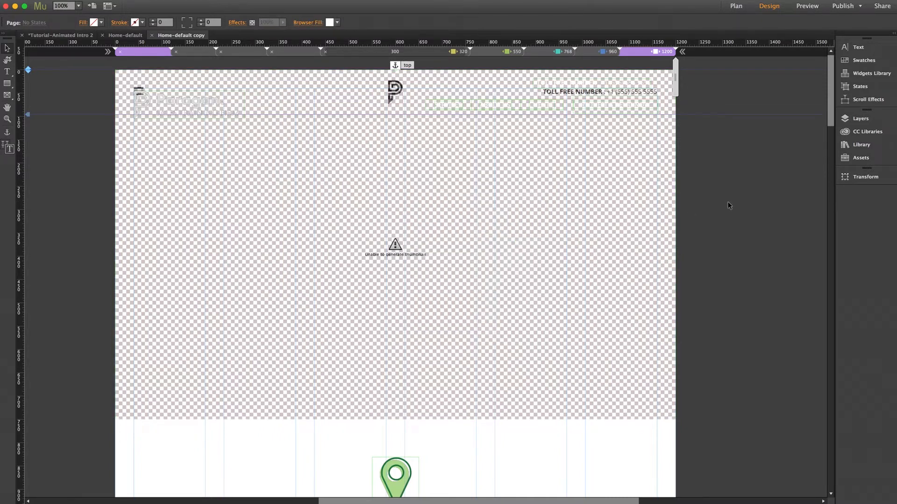
Step: Open the Animated Intro widget's options and set its title text to "Building Confidence"
{"action": "scroll", "coordinate": [723, 202], "scroll_direction": "right", "scroll_amount": 3}
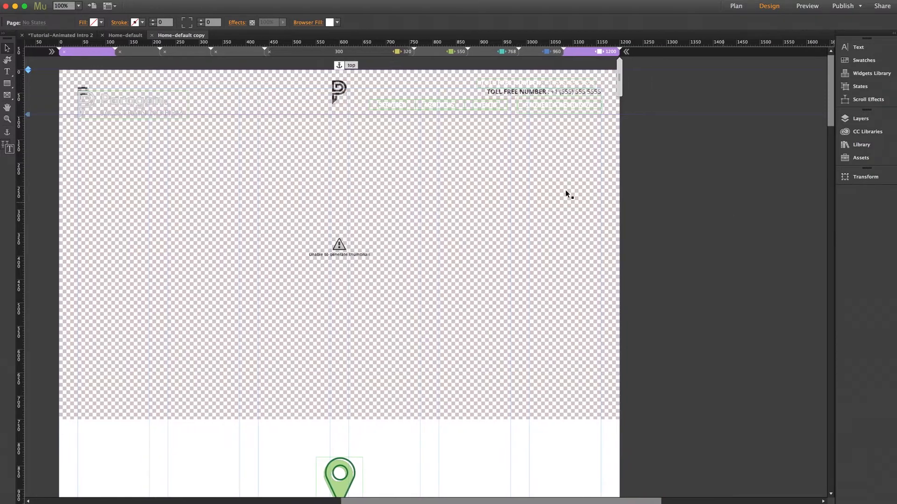
{"action": "left_click", "coordinate": [615, 129]}
{"action": "left_click", "coordinate": [629, 102]}
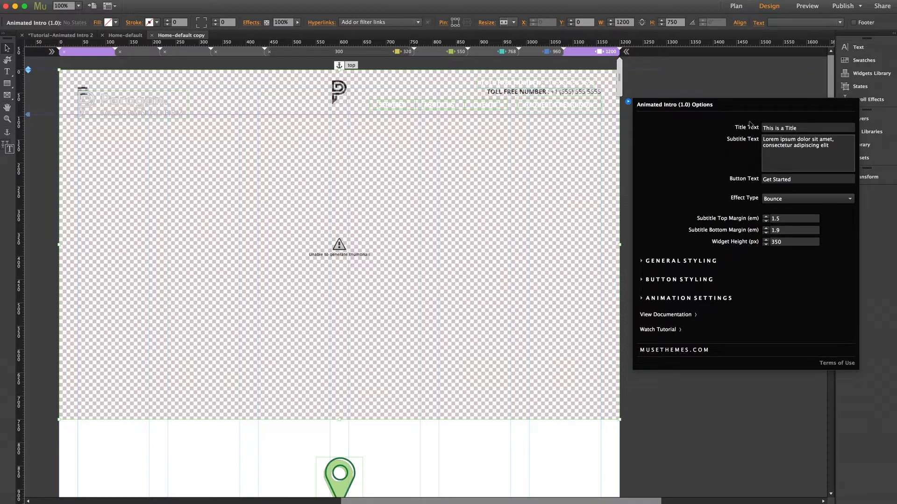
{"action": "left_click", "coordinate": [788, 128]}
{"action": "left_click_drag", "start_coordinate": [787, 128], "coordinate": [744, 129]}
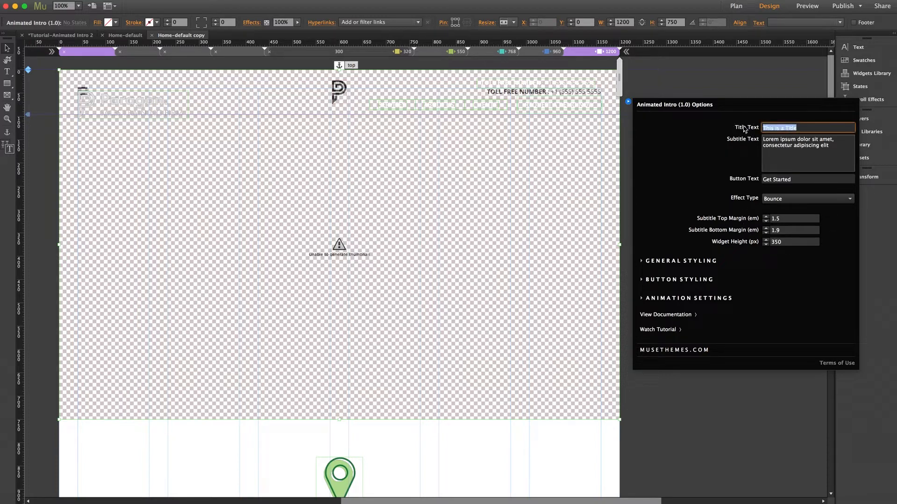
{"action": "type", "text": "Building Confidence"}
Step: Set the widget's subtitle text to "Let our solid reputation be your guarantee" and its button text to "Learn More"
{"action": "left_click", "coordinate": [806, 150]}
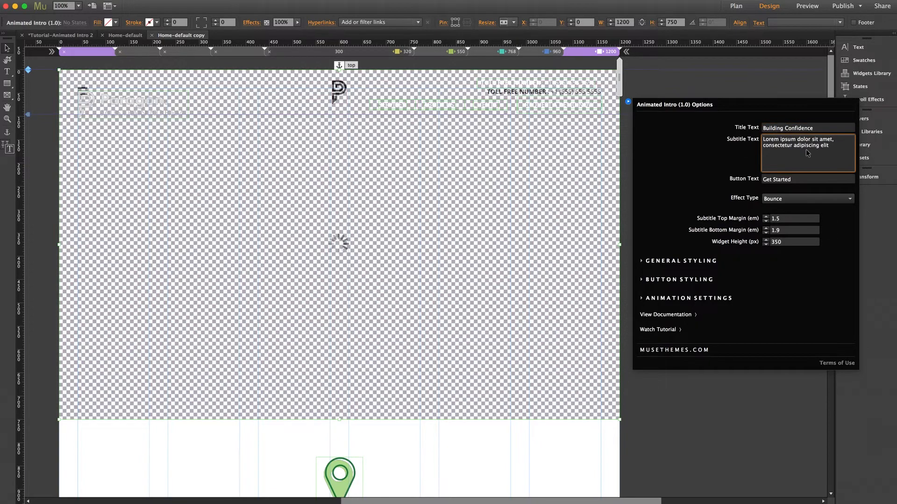
{"action": "key", "text": "super+a"}
{"action": "type", "text": "Let ou"}
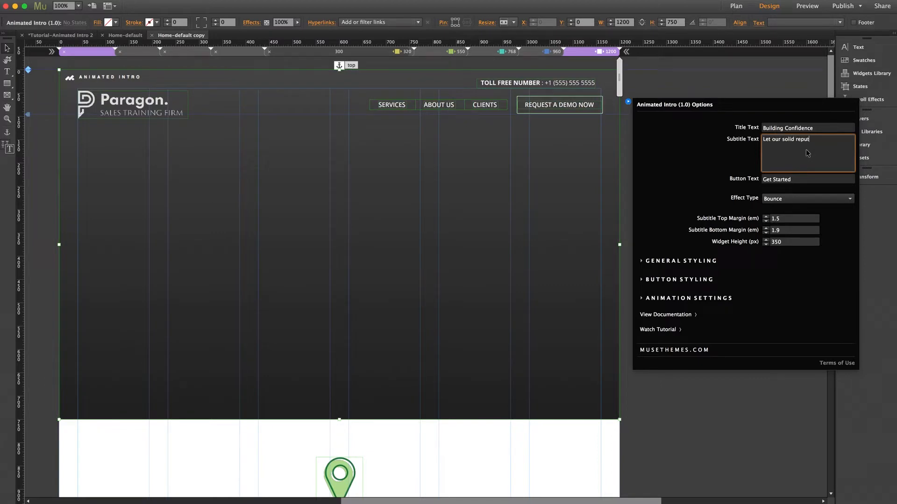
{"action": "type", "text": "r solid reputation be your guarantee"}
{"action": "key", "text": "Tab"}
{"action": "type", "text": "Learn More"}
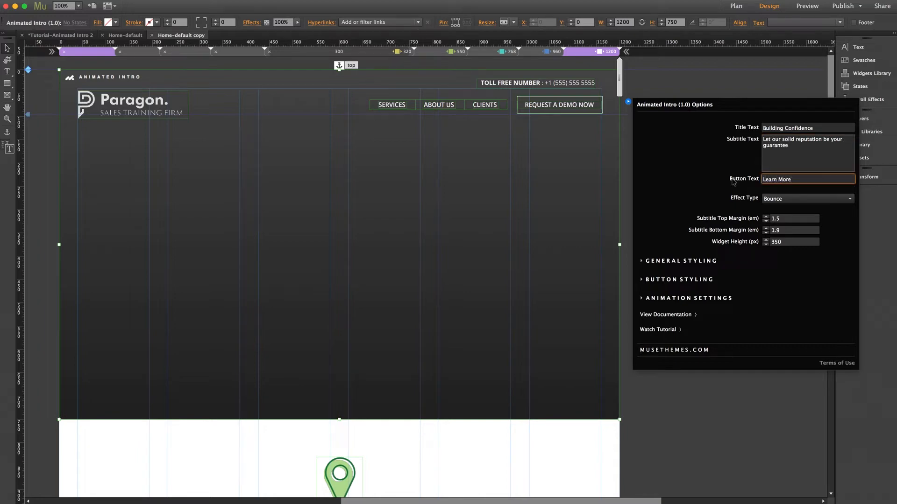
{"action": "key", "text": "Return"}
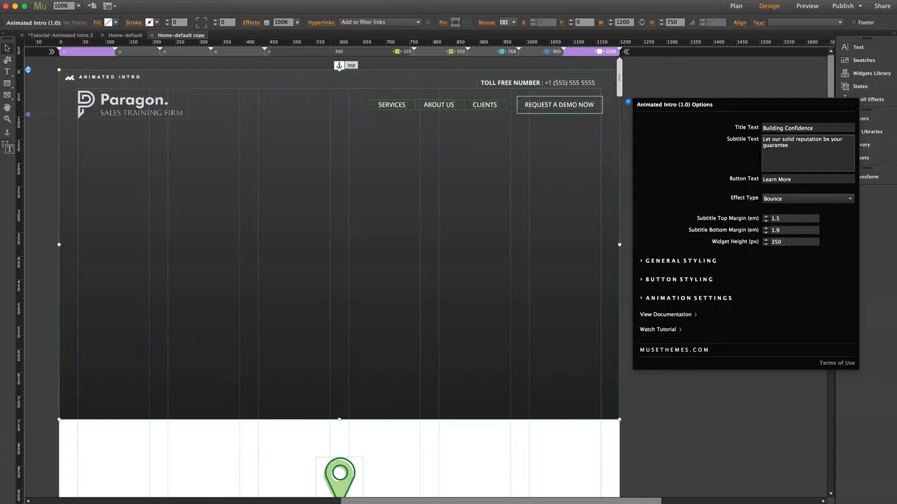
Step: Set the Animated Intro widget's Widget Height option to 750 px
{"action": "double_click", "coordinate": [775, 242]}
{"action": "type", "text": "50"}
{"action": "key", "text": "Return"}
Step: Enable the widget's background image using the file [2]img_hero.jpg, and preview the page in the browser
{"action": "left_click", "coordinate": [666, 265]}
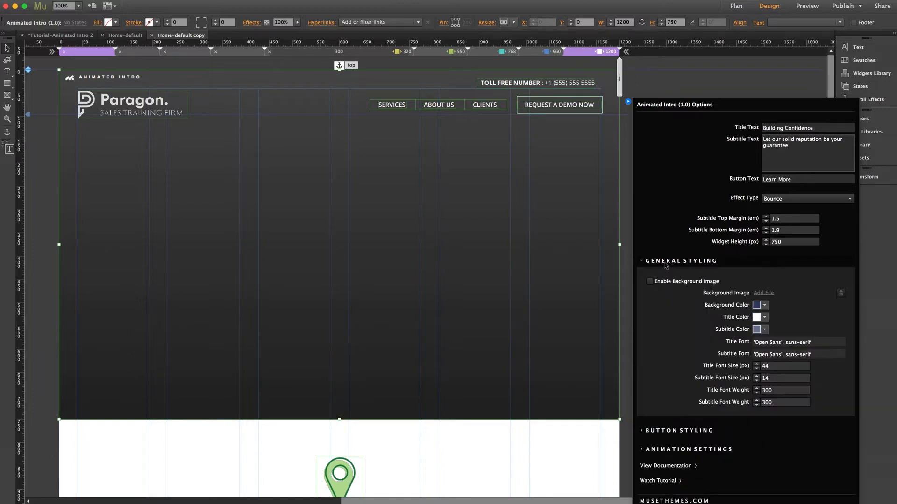
{"action": "left_click", "coordinate": [650, 282]}
{"action": "left_click", "coordinate": [763, 294]}
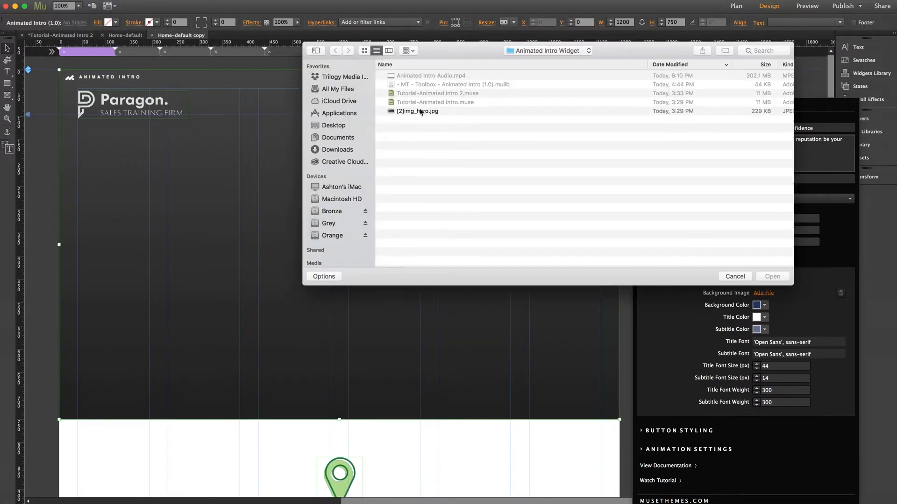
{"action": "left_click", "coordinate": [418, 113]}
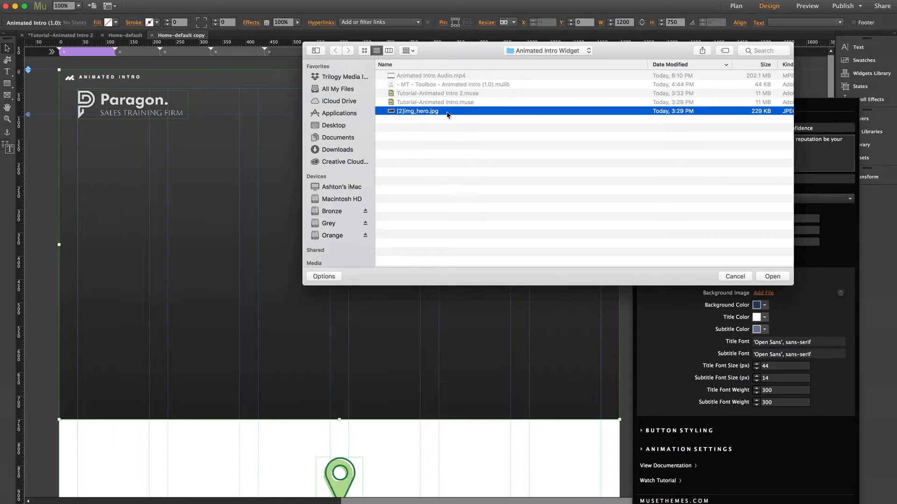
{"action": "left_click", "coordinate": [769, 278]}
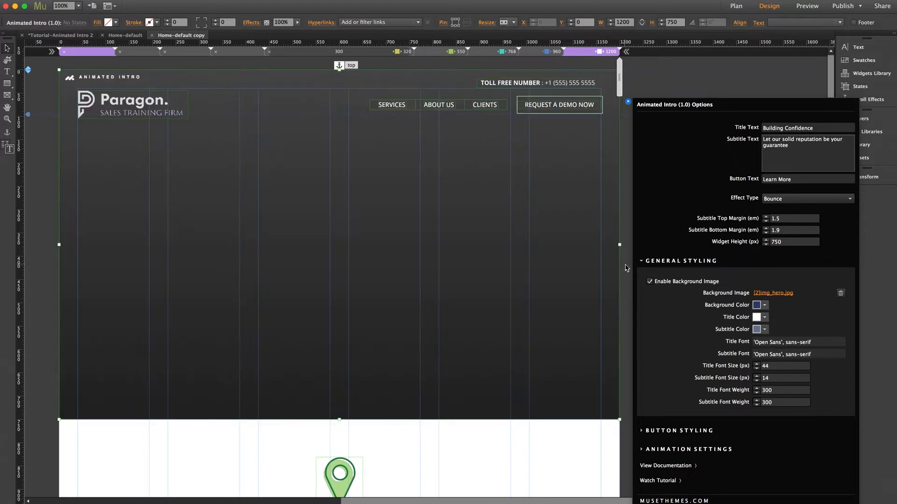
{"action": "left_click", "coordinate": [627, 267]}
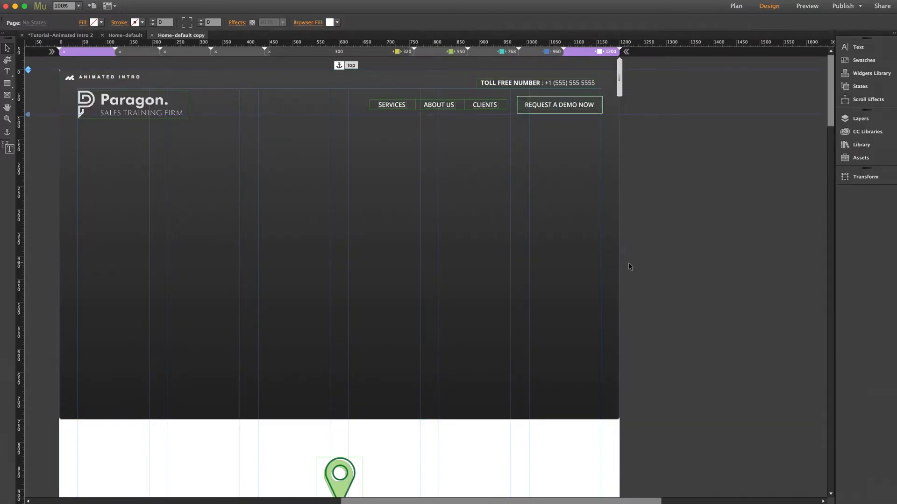
{"action": "key", "text": "super+shift+e"}
Step: Reopen the Animated Intro widget's options and set its effect type to Cut
{"action": "left_click", "coordinate": [537, 288]}
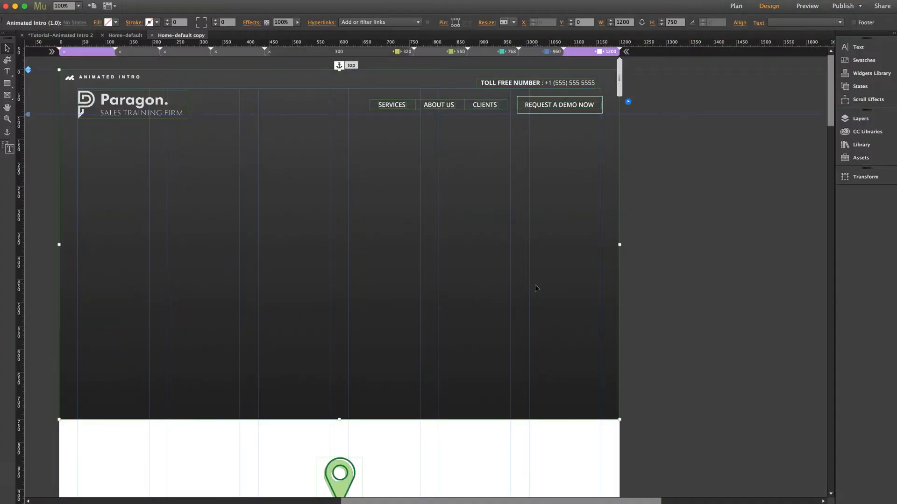
{"action": "left_click", "coordinate": [629, 102]}
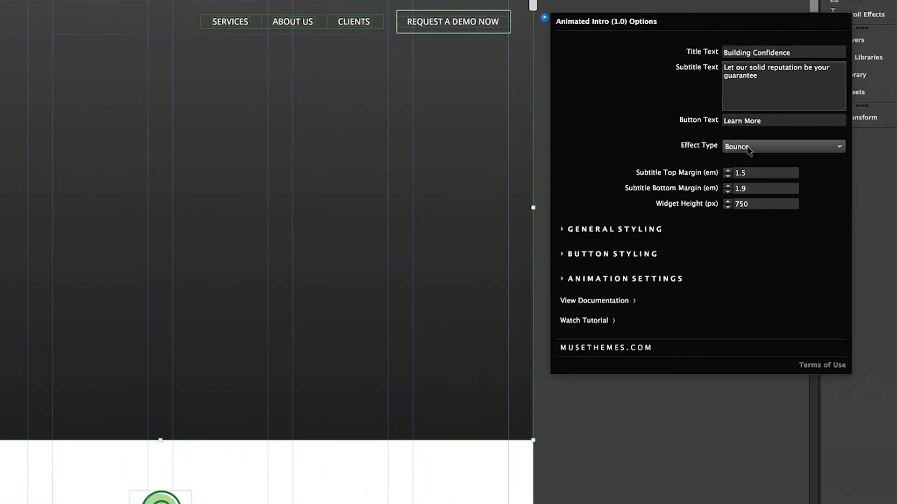
{"action": "left_click", "coordinate": [747, 148]}
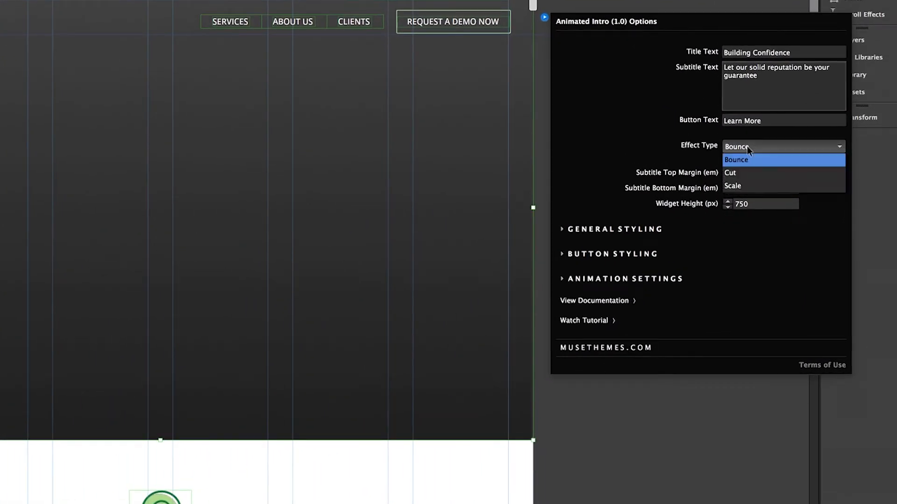
{"action": "left_click", "coordinate": [734, 174]}
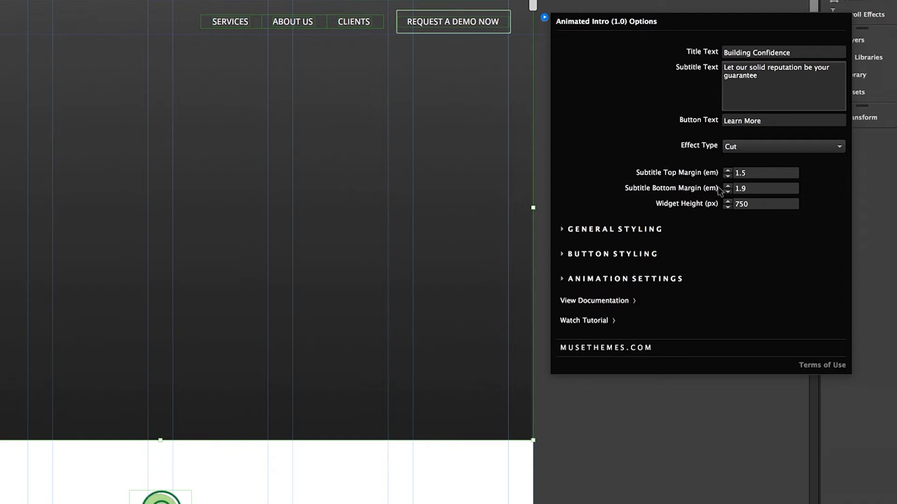
Step: Set the subtitle's top margin to 0.3 em and its bottom margin to 1.7 em
{"action": "left_click", "coordinate": [751, 174]}
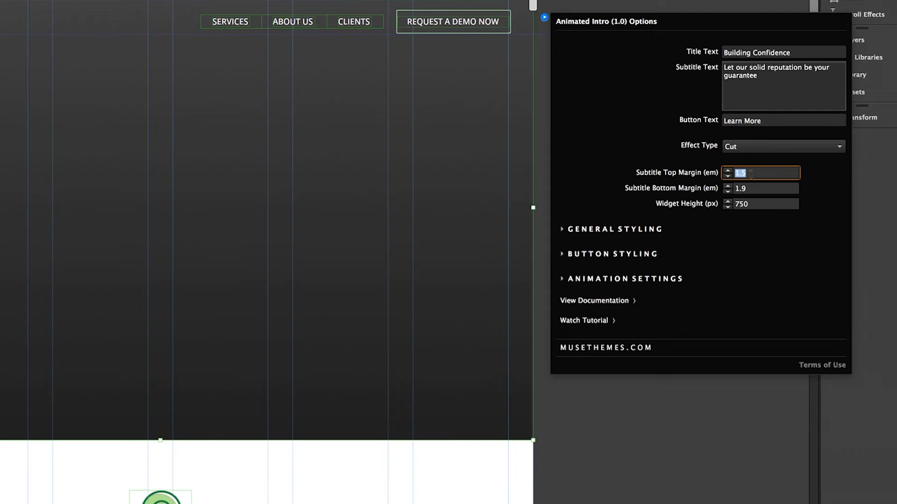
{"action": "type", "text": "0.3"}
{"action": "key", "text": "Return"}
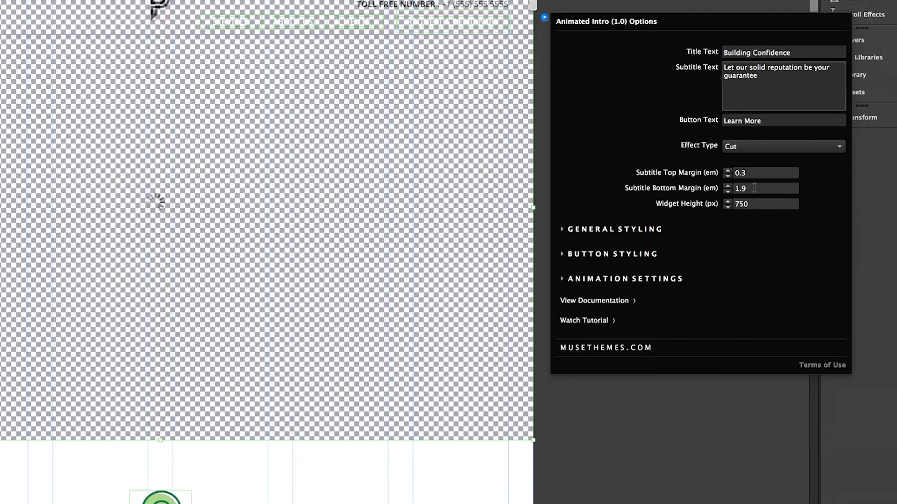
{"action": "left_click", "coordinate": [755, 188]}
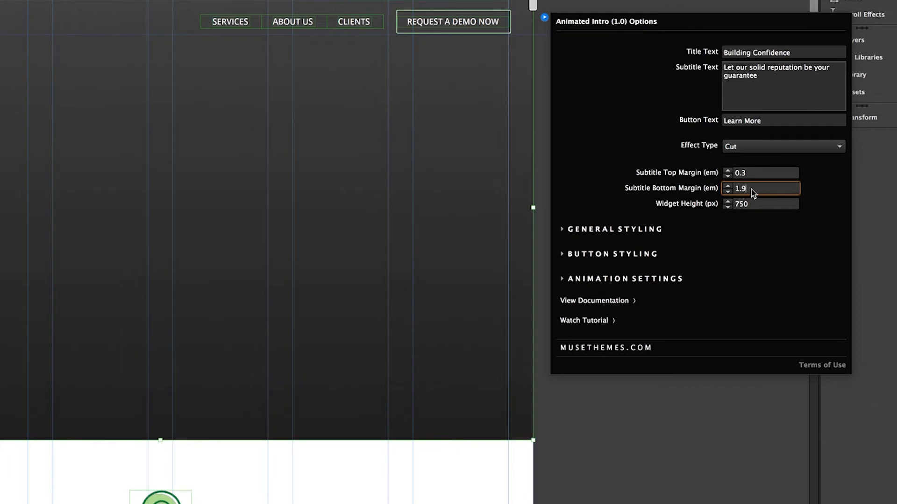
{"action": "left_click_drag", "start_coordinate": [753, 193], "coordinate": [733, 192]}
{"action": "type", "text": "1.7"}
{"action": "key", "text": "Return"}
Step: In the general styling options, set the subtitle color to White
{"action": "left_click", "coordinate": [599, 236]}
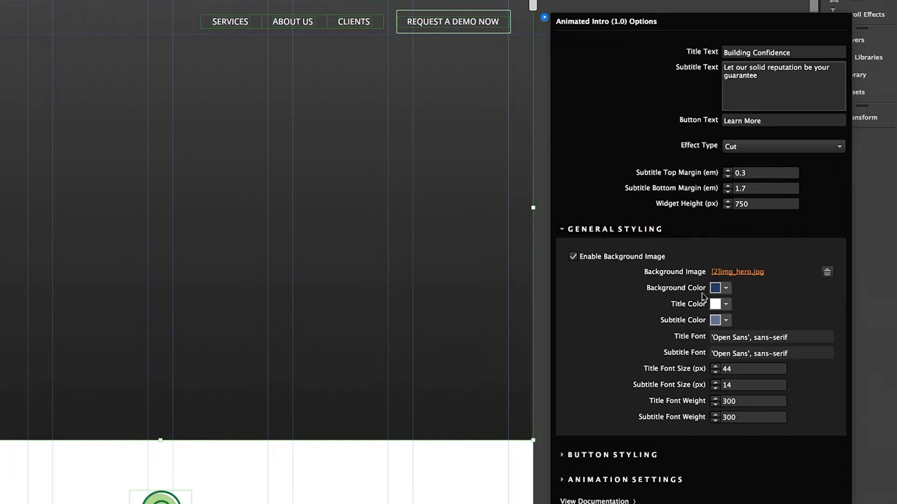
{"action": "mouse_move", "coordinate": [711, 295]}
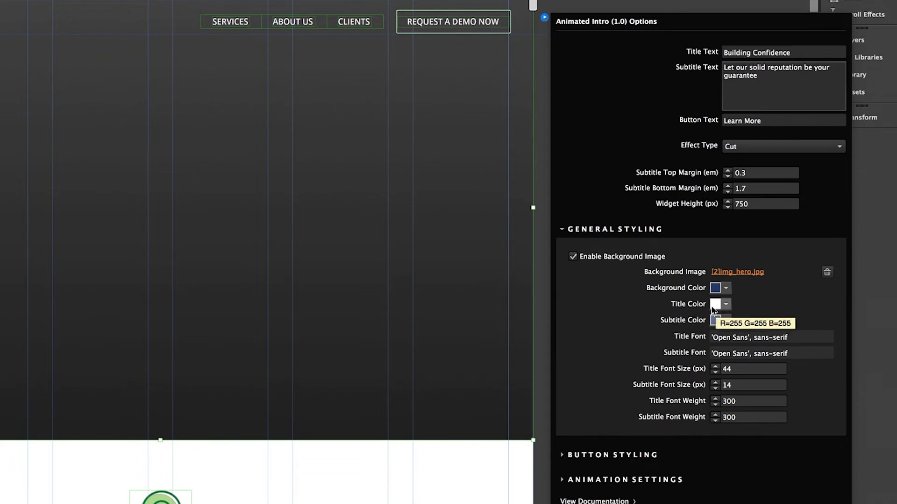
{"action": "left_click", "coordinate": [726, 321]}
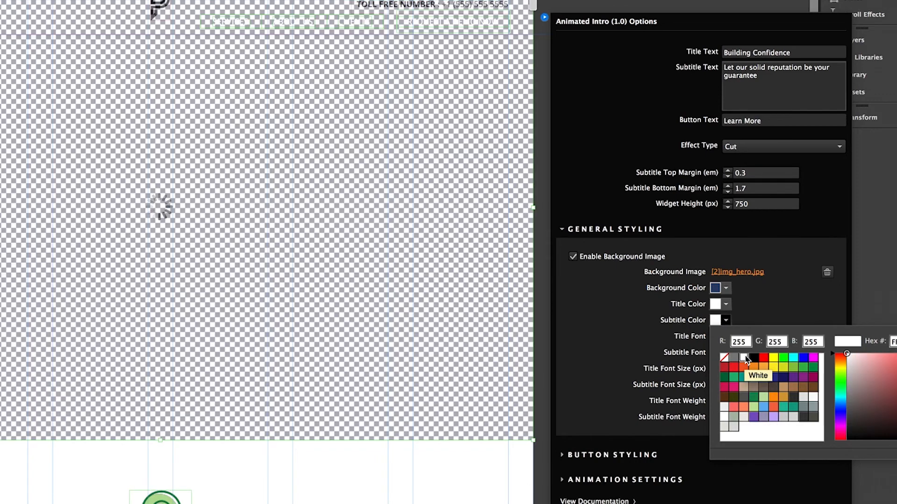
{"action": "left_click", "coordinate": [744, 358]}
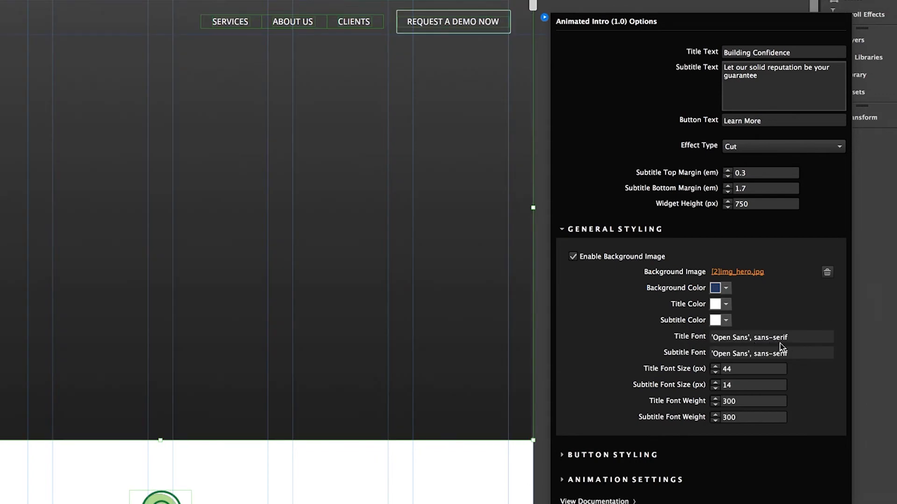
Step: Set both the title font and the subtitle font to open-sans
{"action": "left_click_drag", "start_coordinate": [795, 338], "coordinate": [689, 344]}
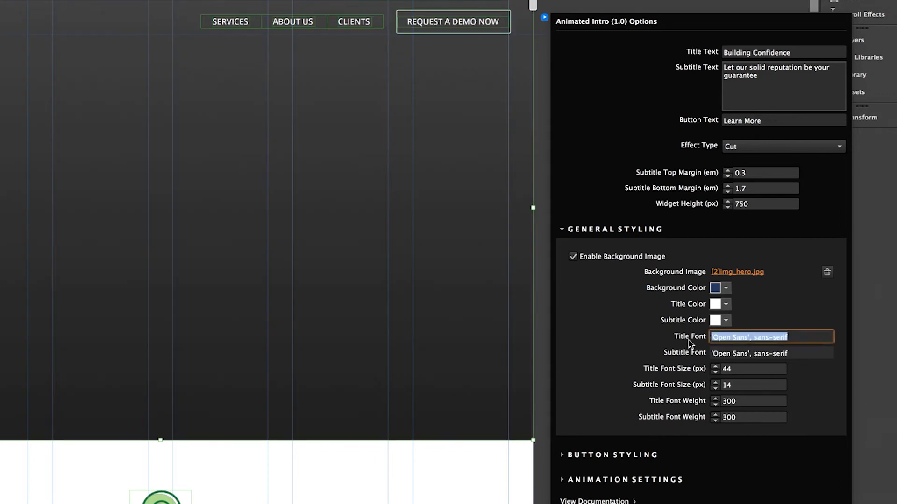
{"action": "type", "text": "open-sans"}
{"action": "key", "text": "Return"}
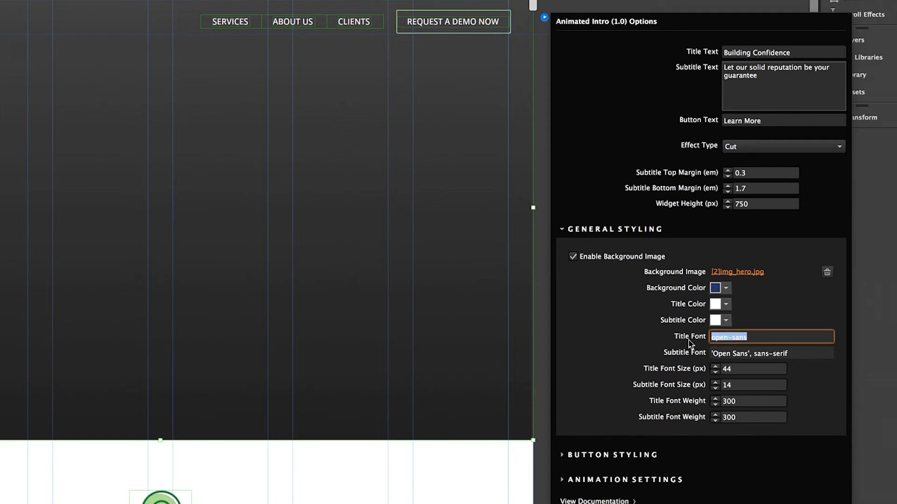
{"action": "left_click", "coordinate": [766, 354]}
{"action": "key", "text": "super+a"}
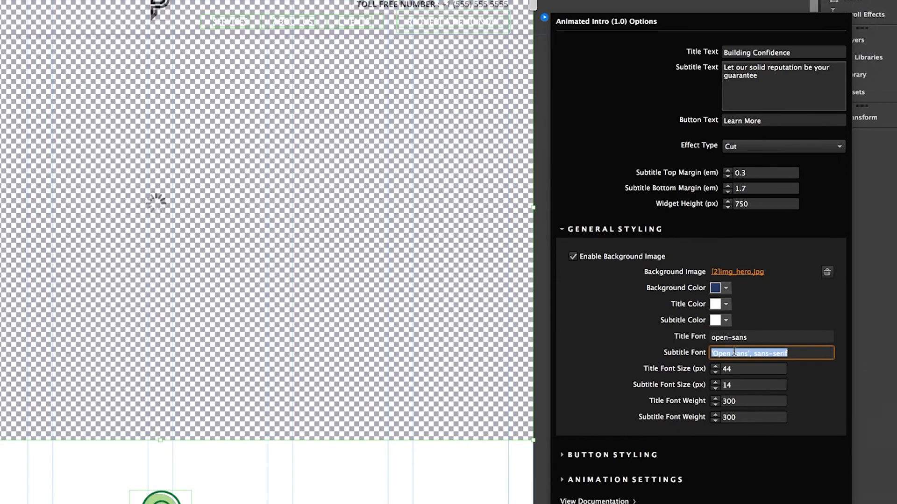
{"action": "key", "text": "super+v"}
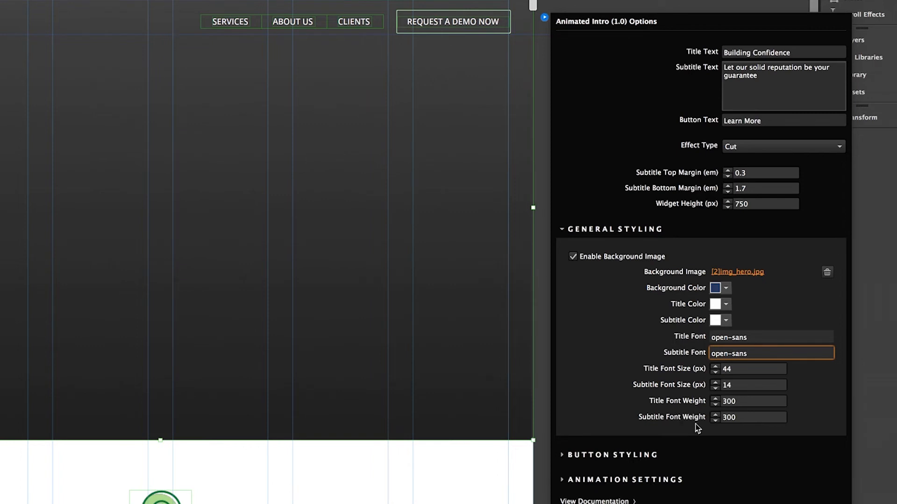
Step: Set the title font size to 60 px and the subtitle font size to 30 px
{"action": "left_click", "coordinate": [750, 368]}
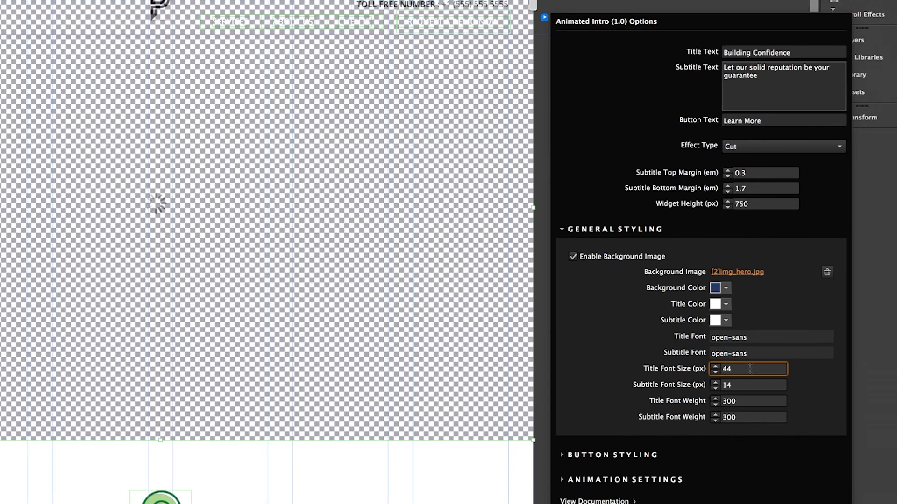
{"action": "key", "text": "BackSpace"}
{"action": "key", "text": "BackSpace"}
{"action": "type", "text": "60"}
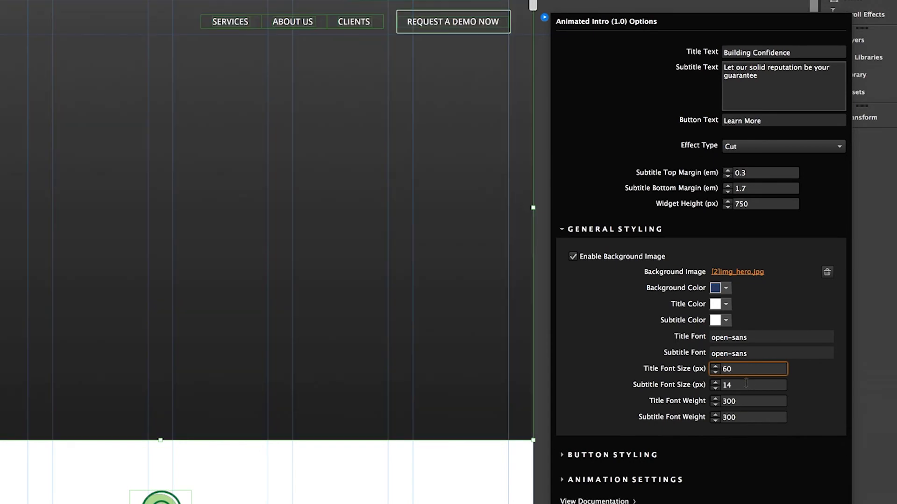
{"action": "left_click", "coordinate": [745, 385]}
{"action": "key", "text": "BackSpace"}
{"action": "key", "text": "BackSpace"}
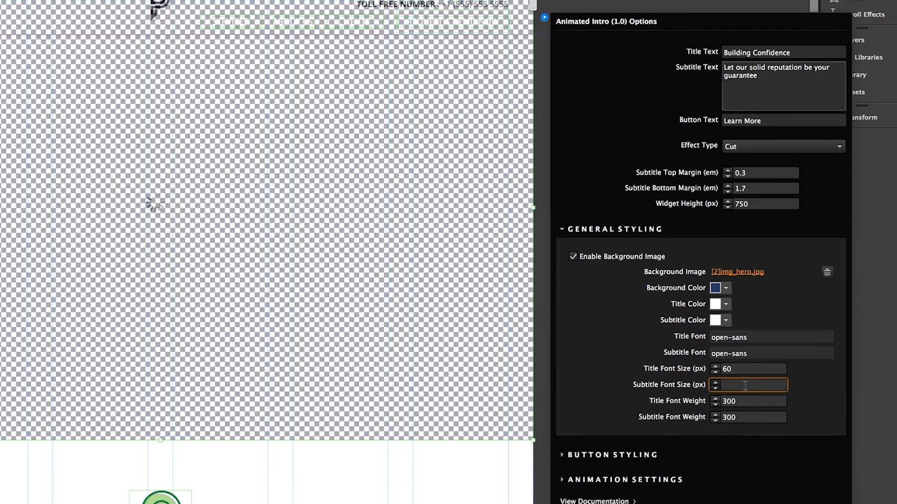
{"action": "type", "text": "30"}
Step: Set the title font weight to 700 and collapse the general styling options
{"action": "left_click", "coordinate": [741, 401]}
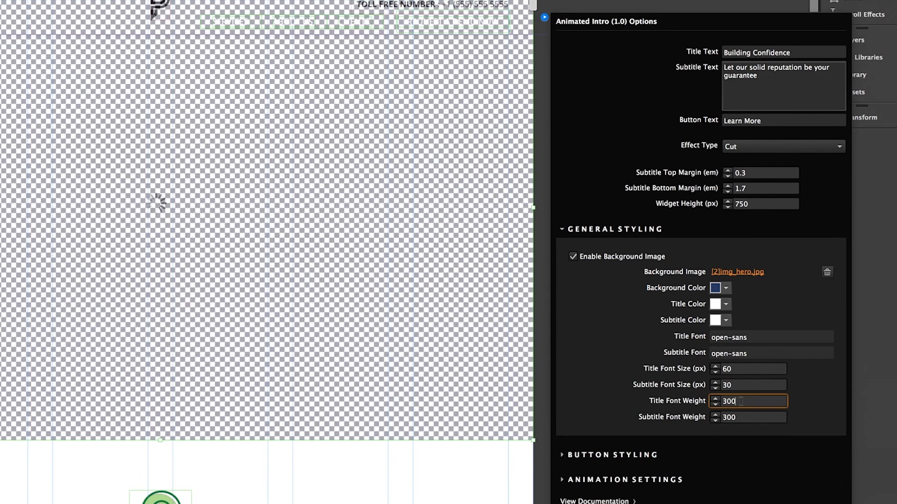
{"action": "key", "text": "BackSpace"}
{"action": "key", "text": "BackSpace"}
{"action": "key", "text": "BackSpace"}
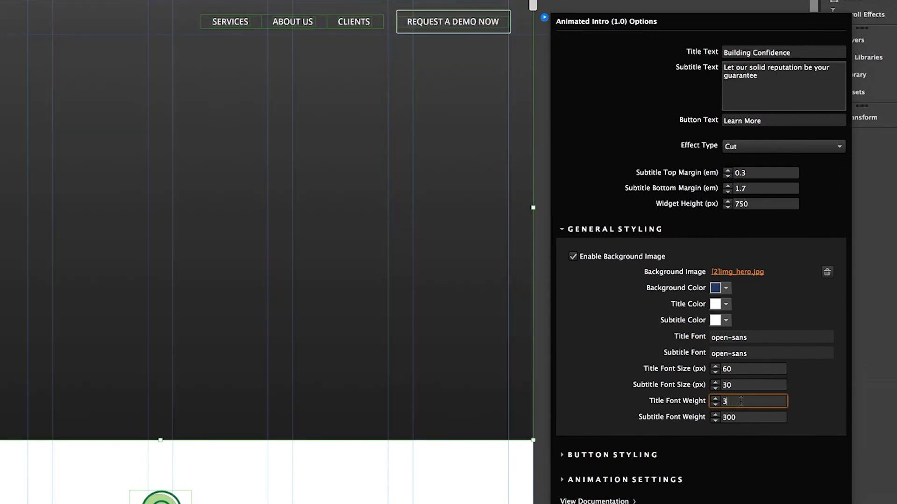
{"action": "type", "text": "700"}
{"action": "left_click", "coordinate": [753, 418]}
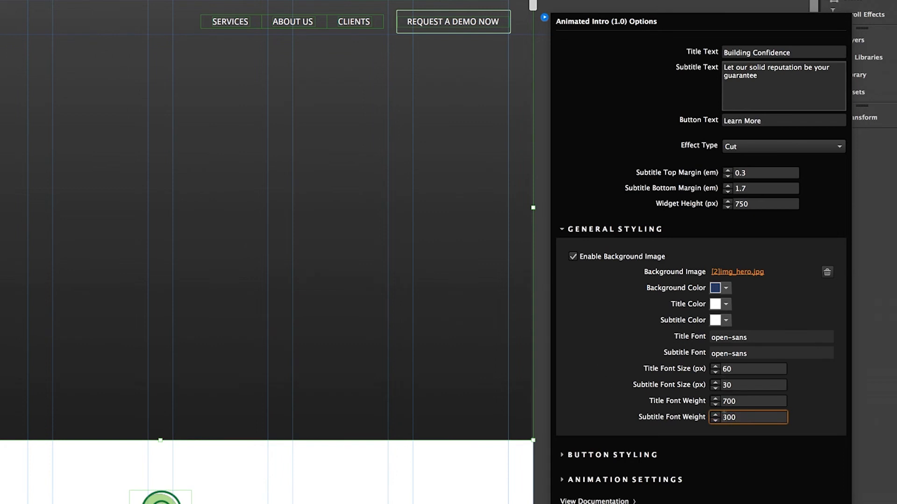
{"action": "left_click", "coordinate": [592, 231]}
Step: In the button styling options, set the button font to open-sans and the button font color to white
{"action": "left_click", "coordinate": [596, 256]}
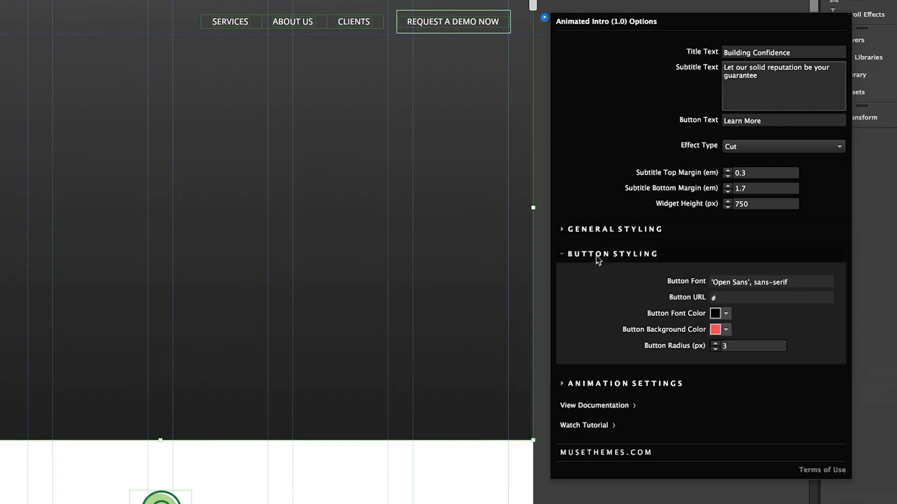
{"action": "triple_click", "coordinate": [731, 283]}
{"action": "type", "text": "open-sans"}
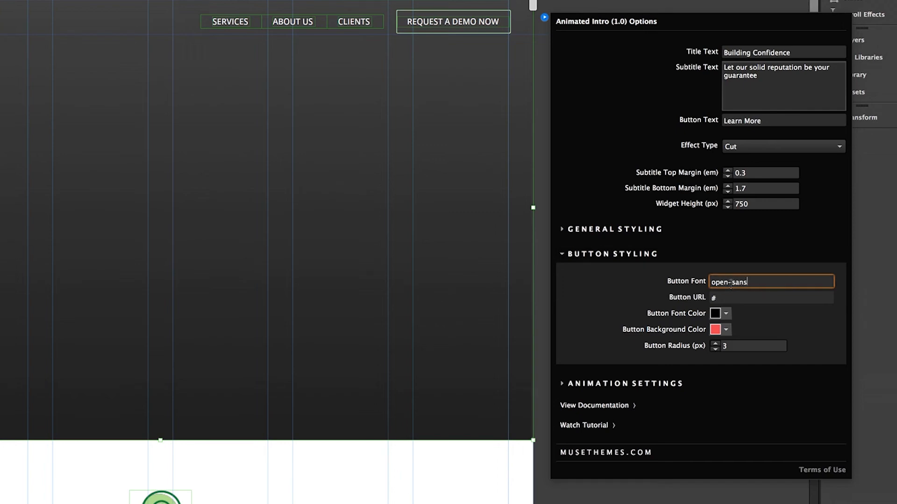
{"action": "key", "text": "Return"}
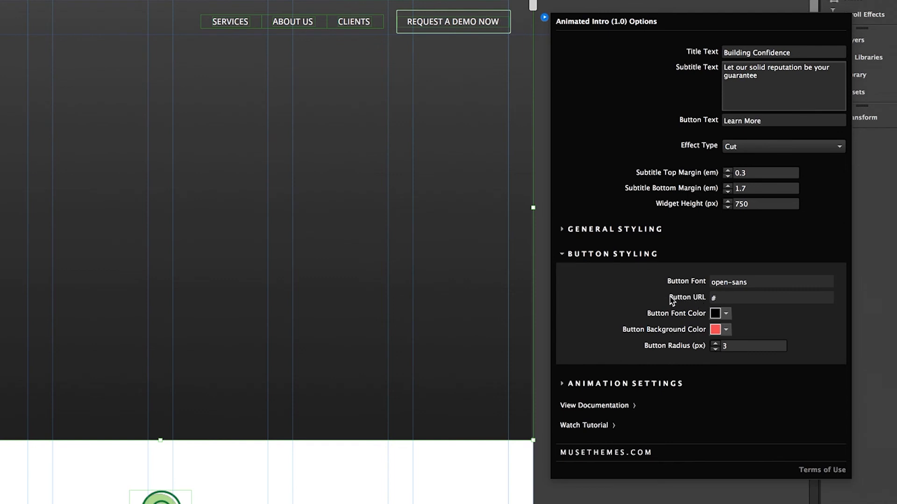
{"action": "left_click", "coordinate": [727, 314]}
{"action": "left_click", "coordinate": [743, 351]}
{"action": "left_click", "coordinate": [598, 256]}
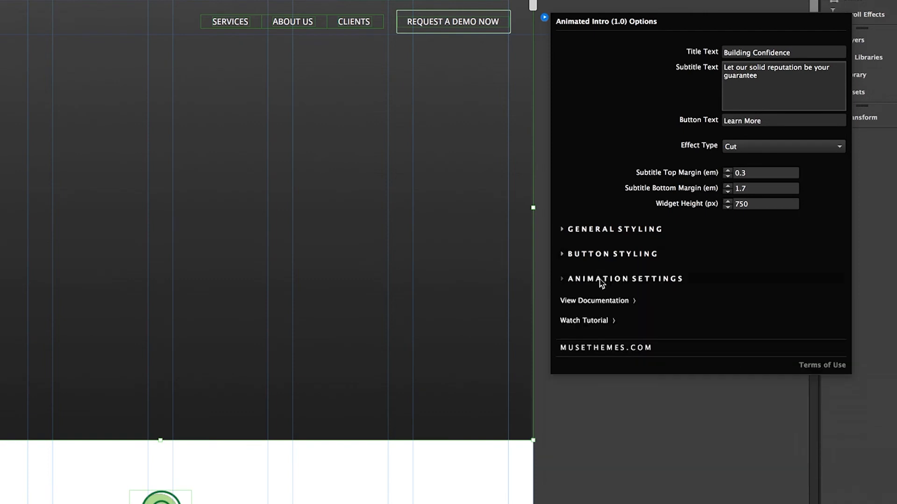
Step: Set the Cut effect's animation duration to 1.2 seconds and preview the page in the browser
{"action": "left_click", "coordinate": [601, 280]}
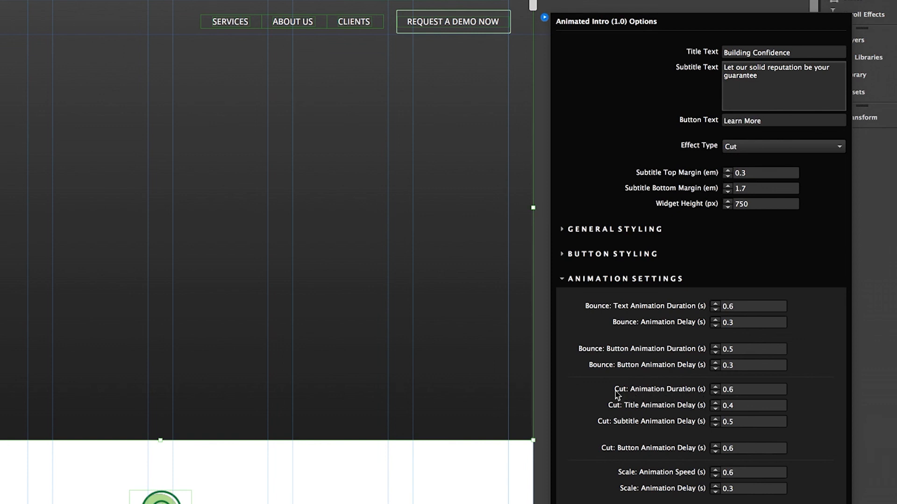
{"action": "left_click", "coordinate": [736, 391]}
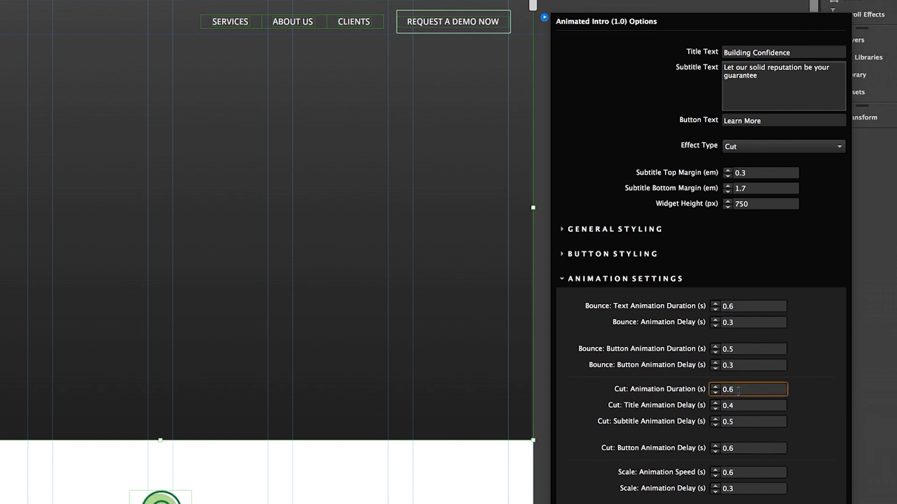
{"action": "key", "text": "BackSpace"}
{"action": "key", "text": "BackSpace"}
{"action": "key", "text": "BackSpace"}
{"action": "type", "text": "1.2"}
{"action": "key", "text": "Return"}
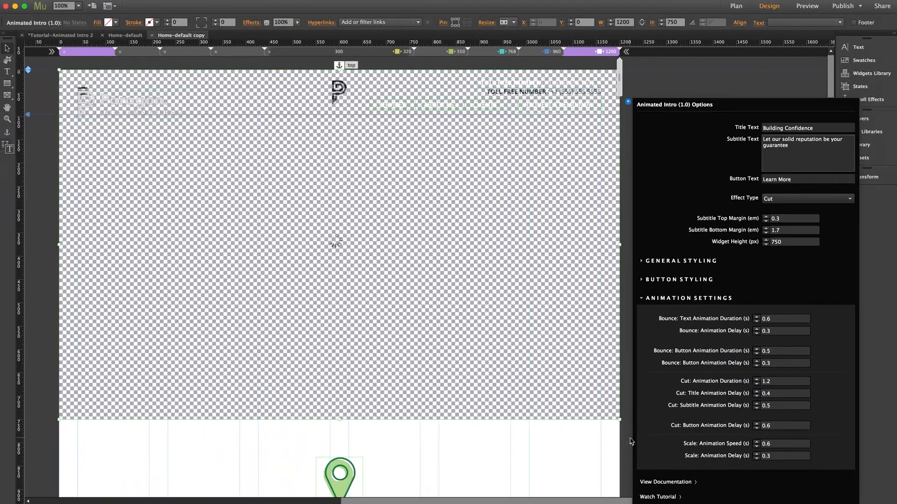
{"action": "left_click", "coordinate": [628, 441]}
{"action": "key", "text": "super+shift+e"}
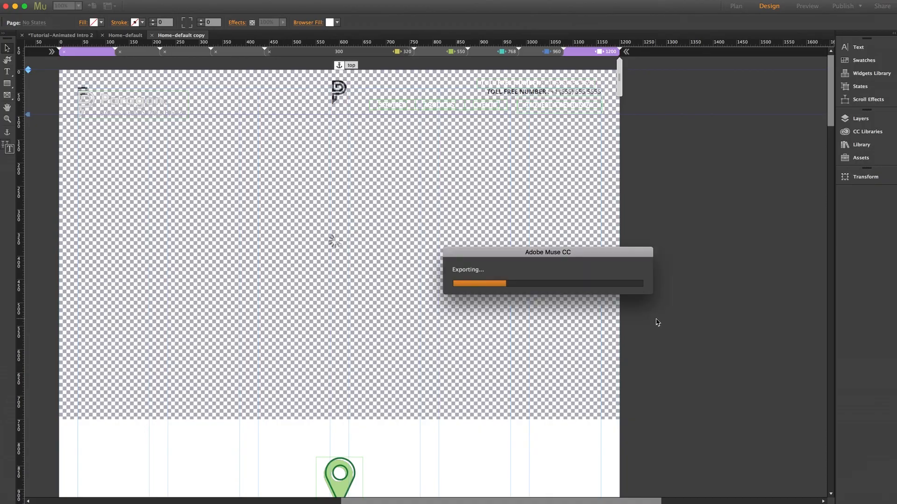